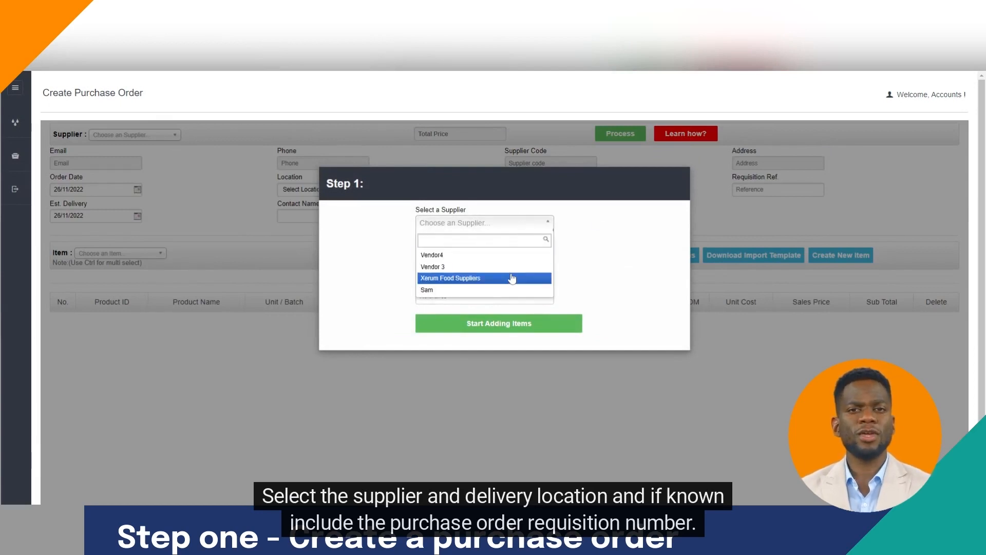
# Set the supplier to Xerum Food Suppliers, location to NY Store and requisition reference to 1234, and proceed to adding items.
pyautogui.click(512, 278)
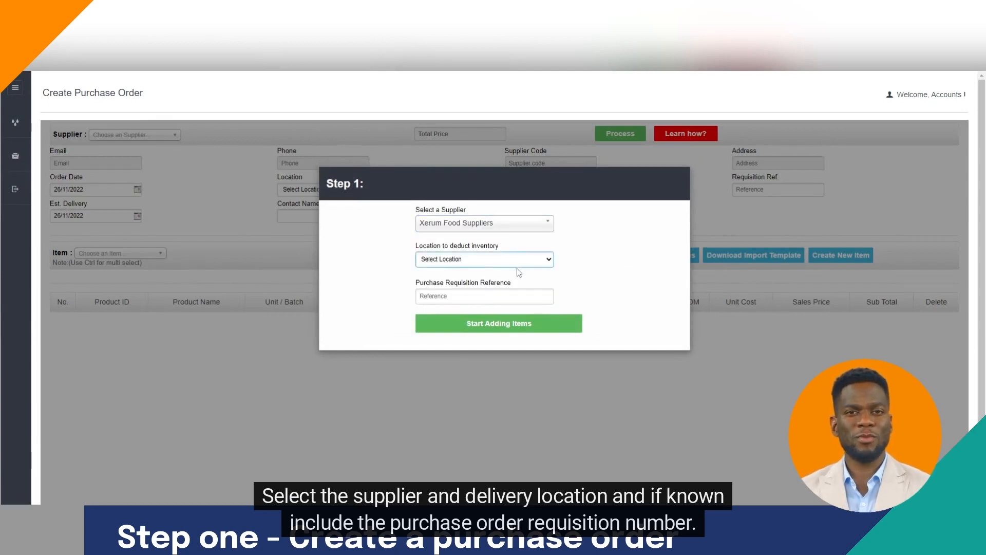
pyautogui.click(519, 273)
pyautogui.click(509, 297)
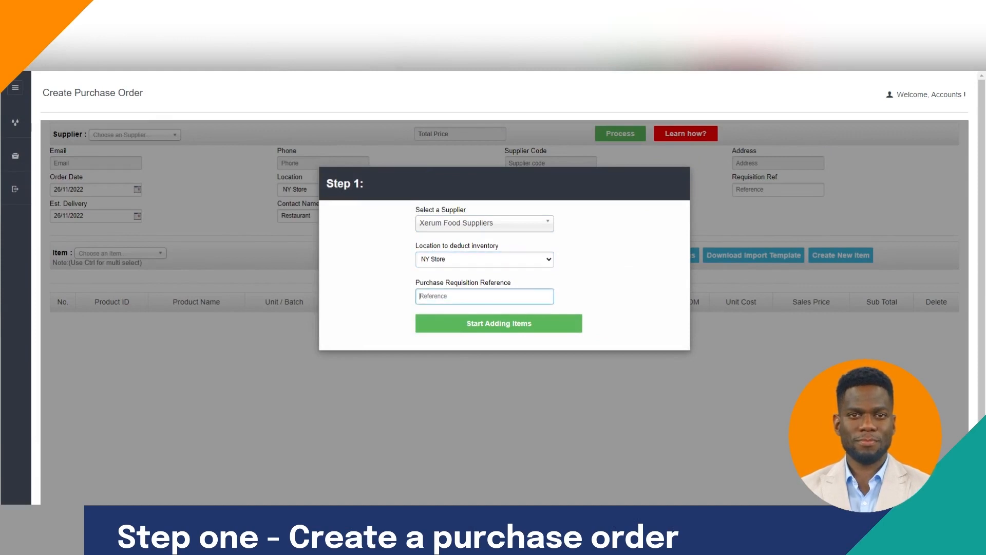
pyautogui.write('1234')
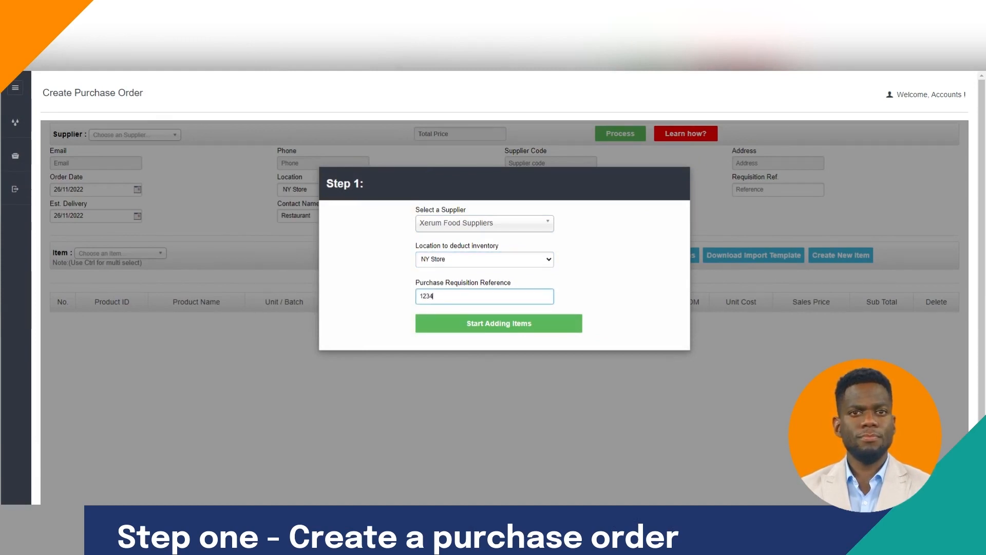
pyautogui.click(578, 307)
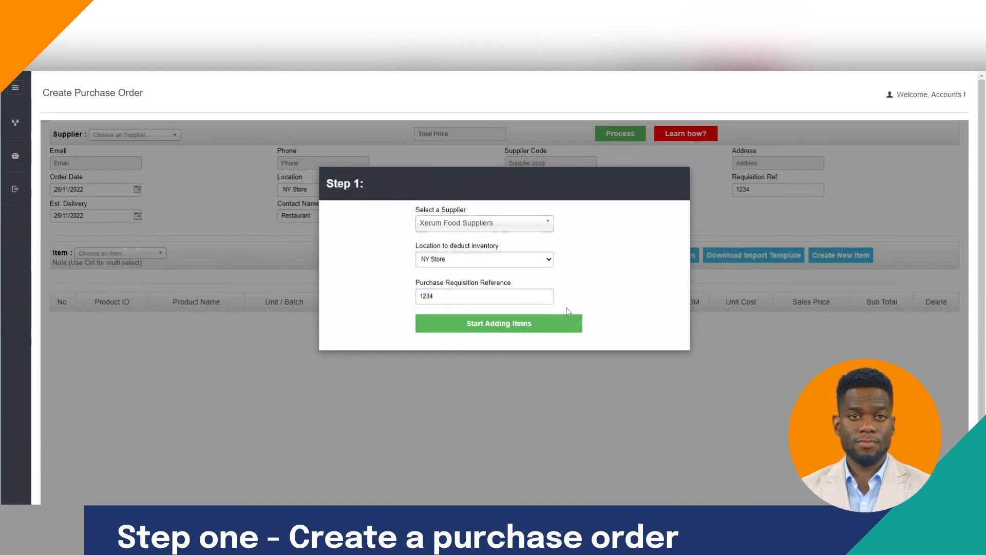
pyautogui.click(552, 324)
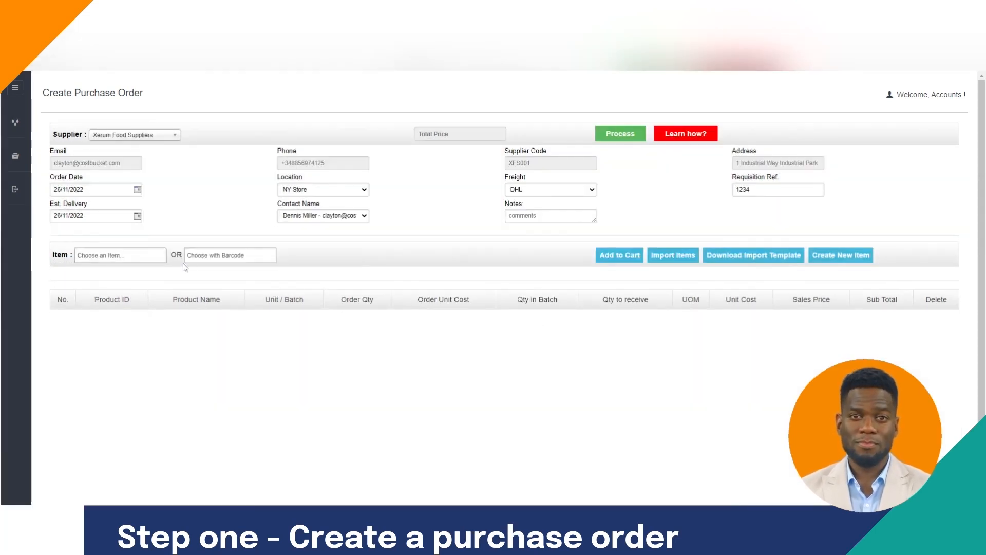
# Add the MINI PATTIES item to the purchase order's cart.
pyautogui.click(120, 255)
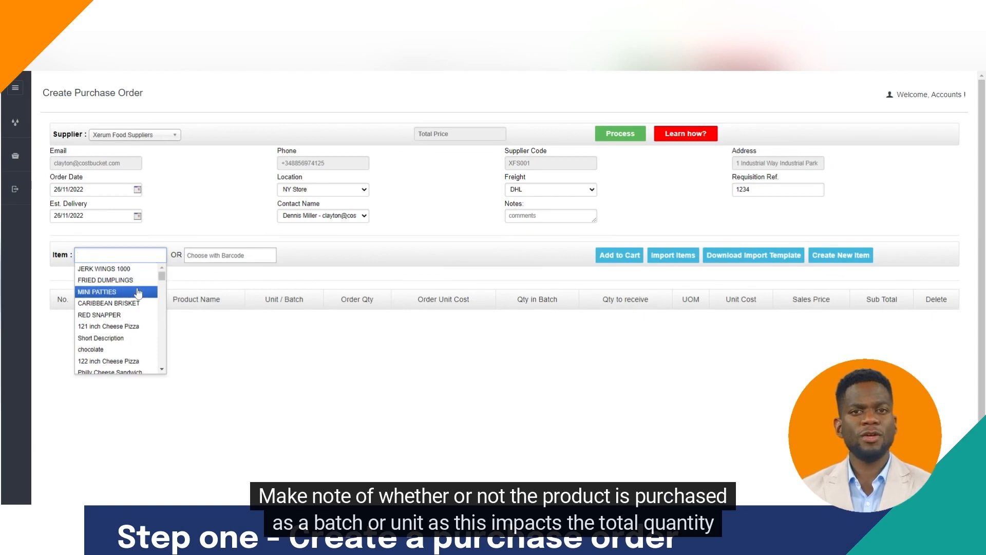
pyautogui.click(148, 277)
pyautogui.click(608, 260)
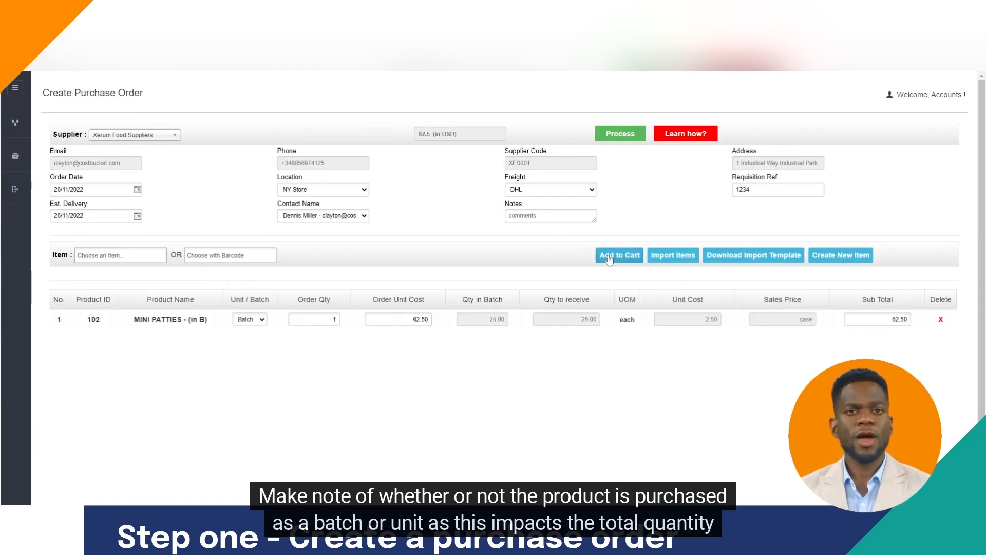
# Set the MINI PATTIES order quantity to 10 batches and process the purchase order.
pyautogui.click(335, 319)
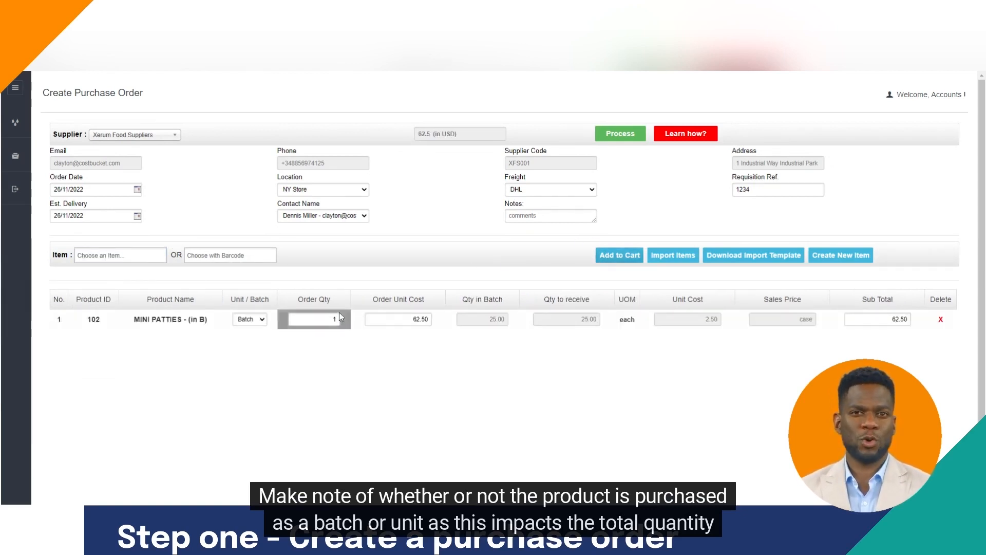
pyautogui.write('0')
pyautogui.click(376, 347)
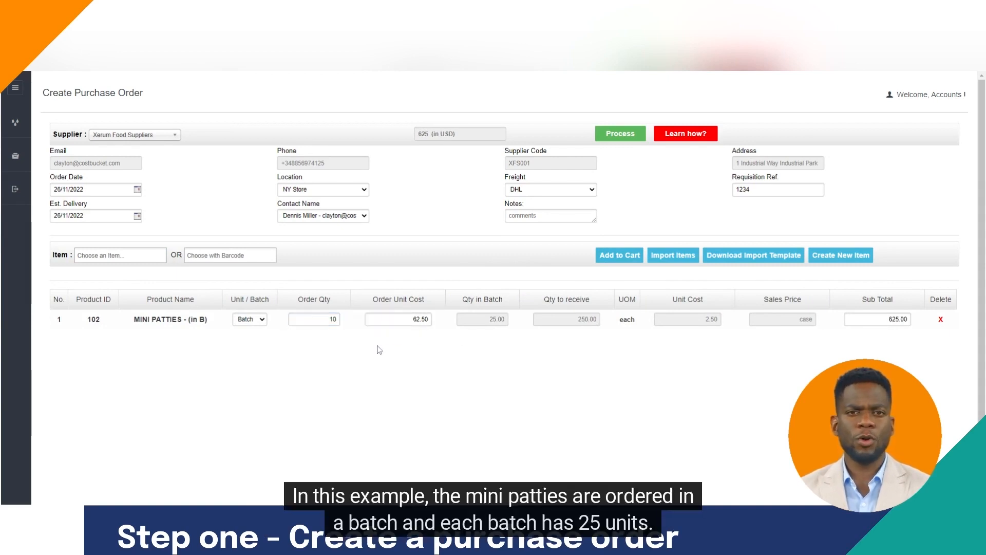
pyautogui.click(626, 133)
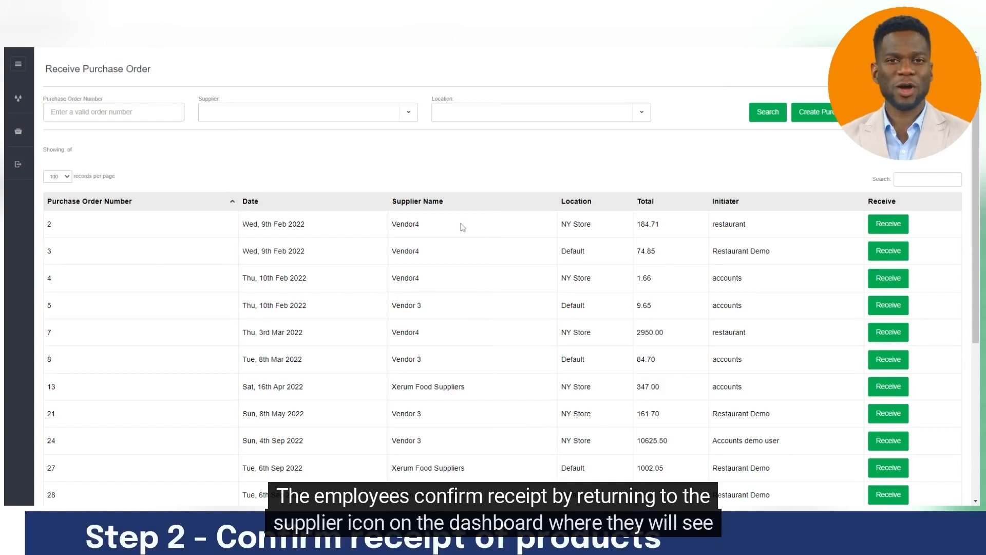
# Receive the second-to-last purchase order in the receiving list, entering 10 as the delivered quantity of MINI PATTIES.
pyautogui.scroll(-5, 542, 266)
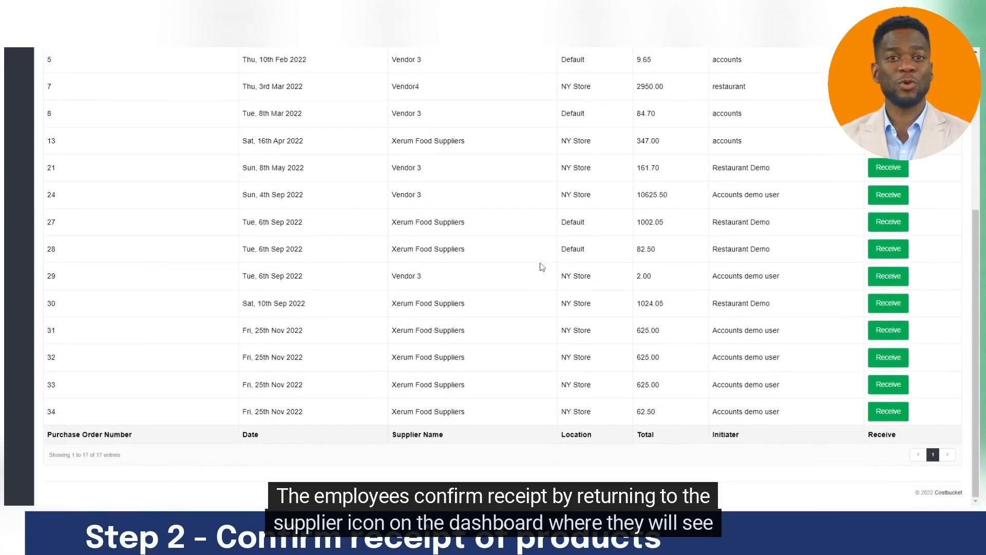
pyautogui.click(877, 389)
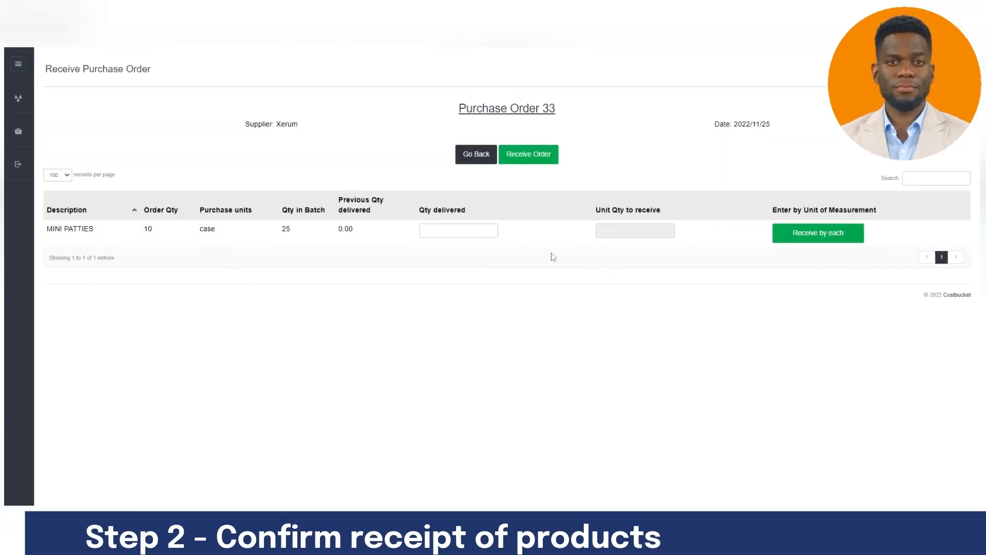
pyautogui.click(447, 231)
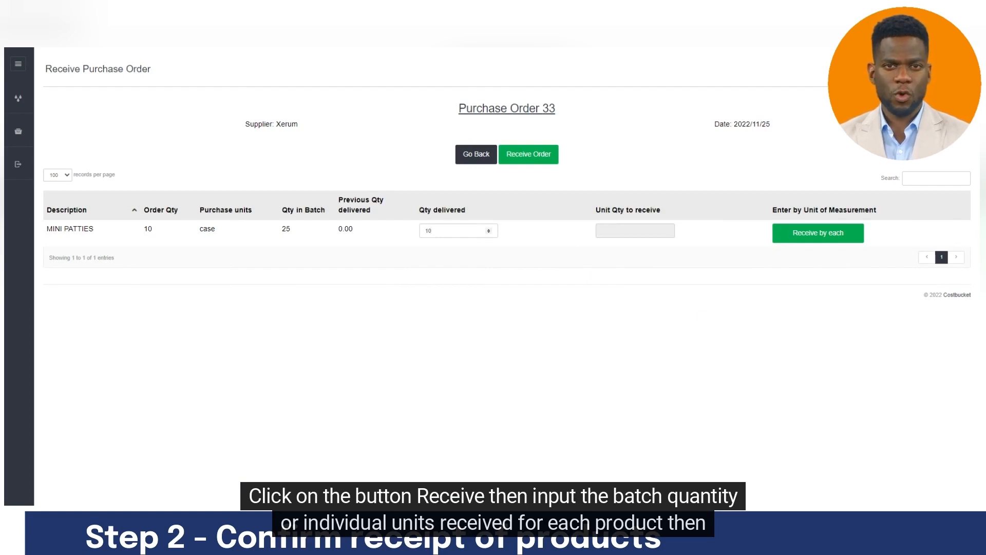
pyautogui.click(554, 180)
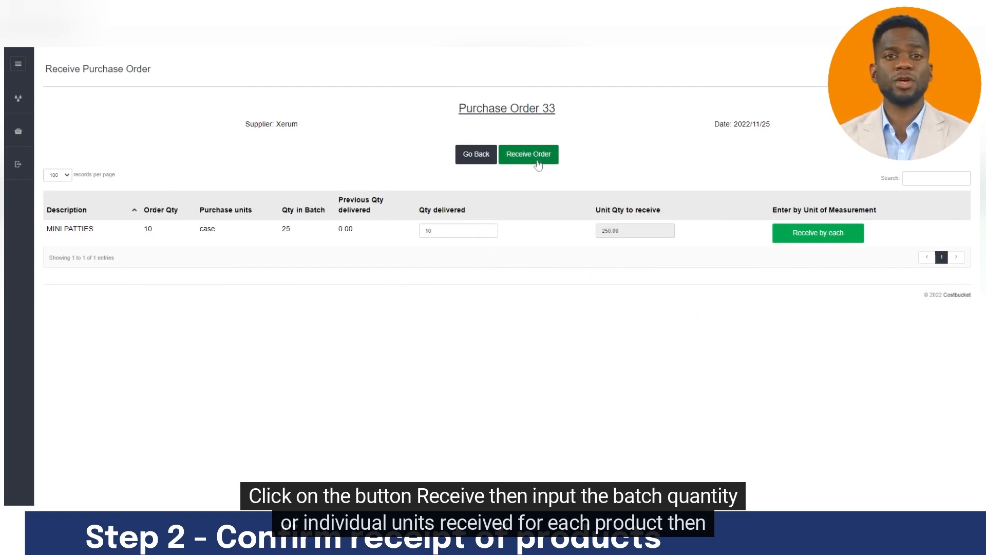
pyautogui.click(535, 162)
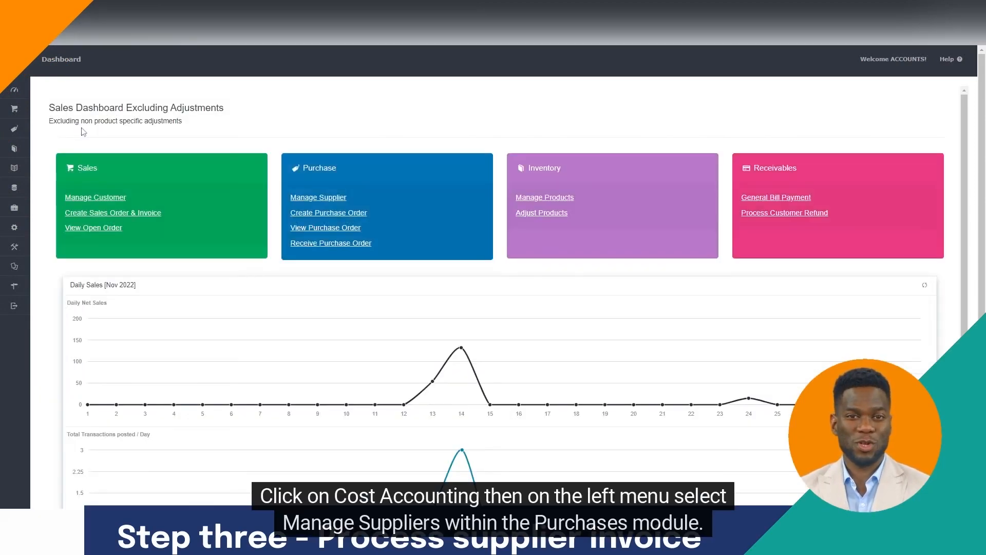
# Create a purchase order invoice for Xerum Food Suppliers from supplier management, with supplier invoice reference 1234.
pyautogui.moveTo(16, 128)
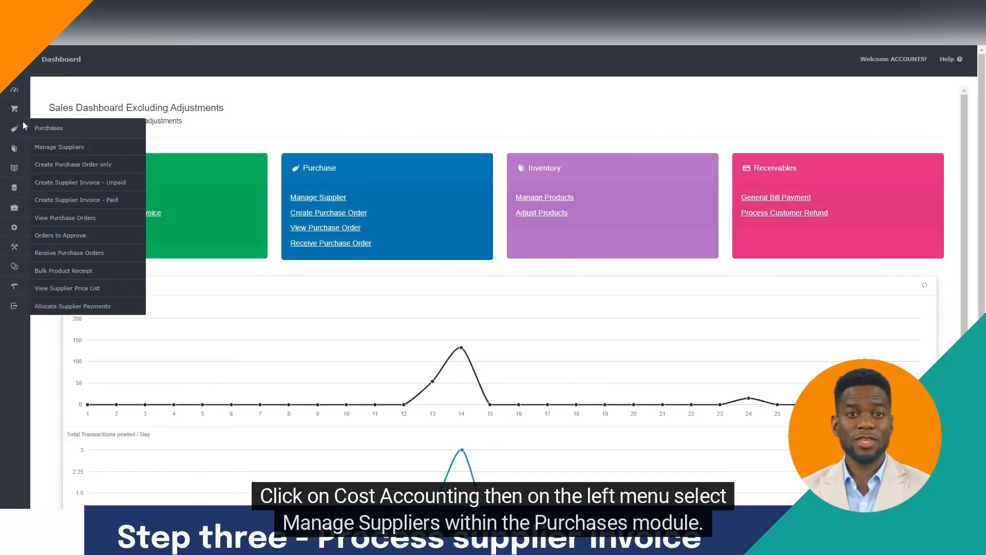
pyautogui.click(97, 150)
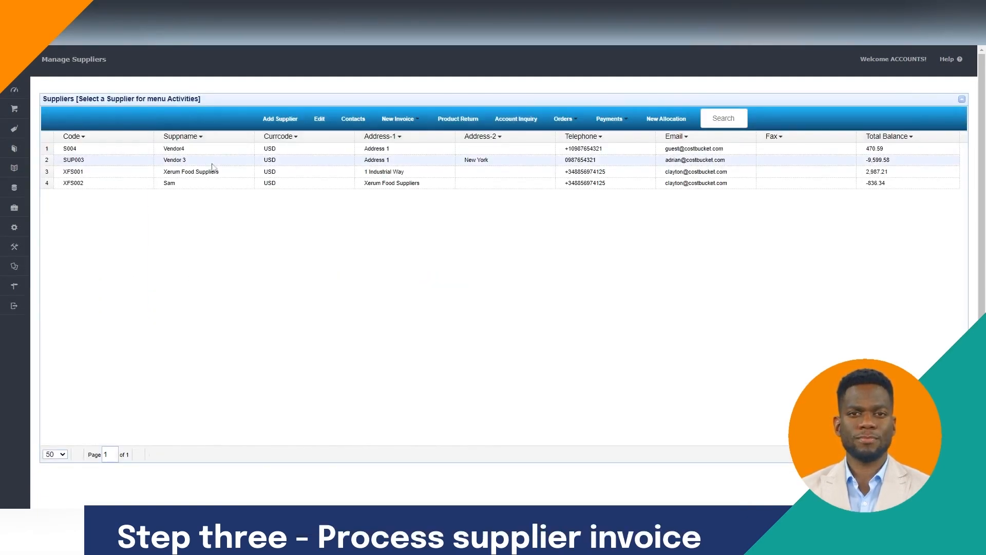
pyautogui.click(435, 171)
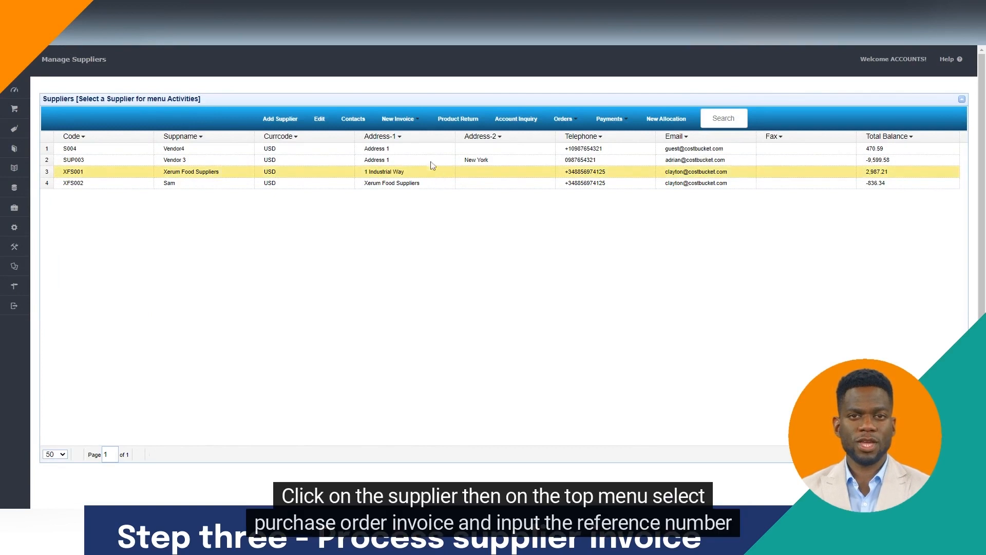
pyautogui.click(409, 119)
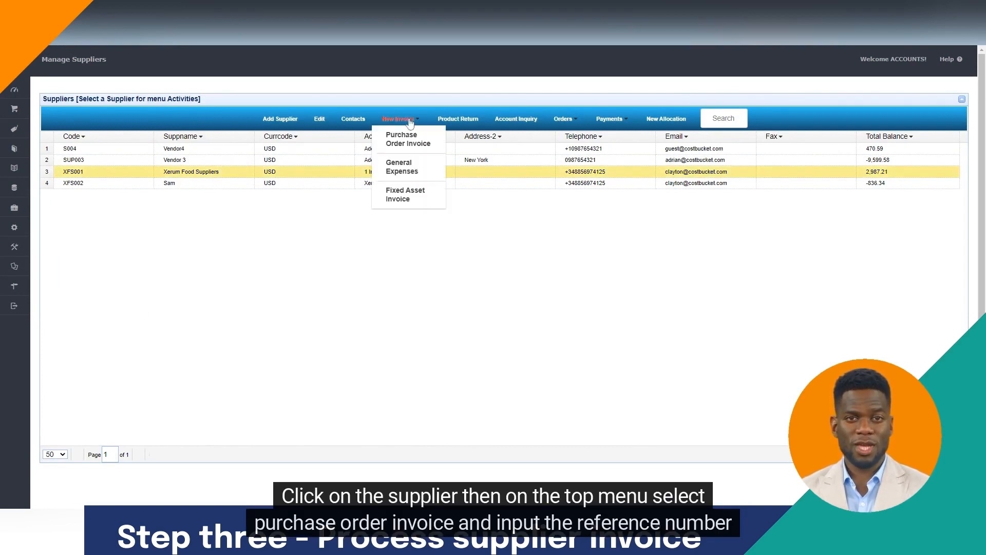
pyautogui.click(414, 145)
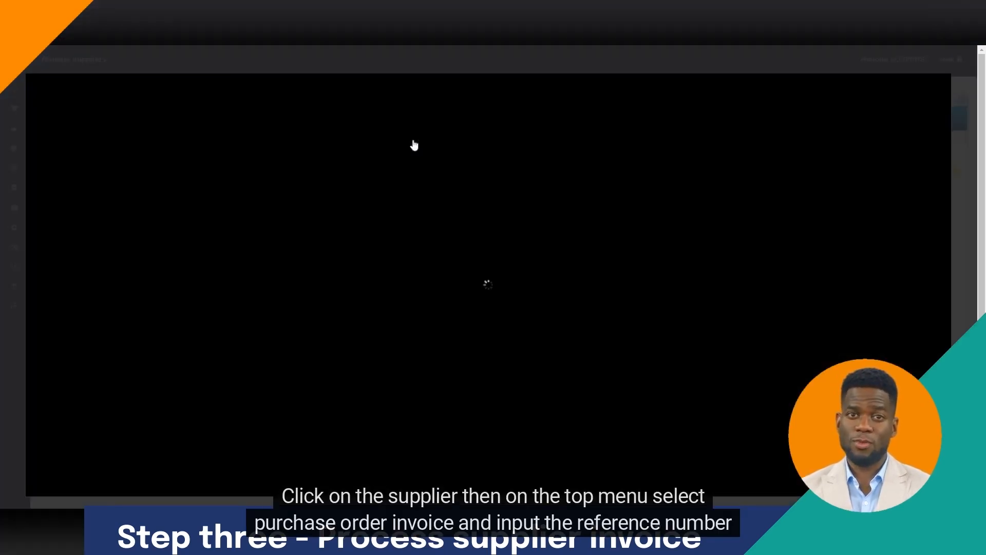
pyautogui.click(405, 142)
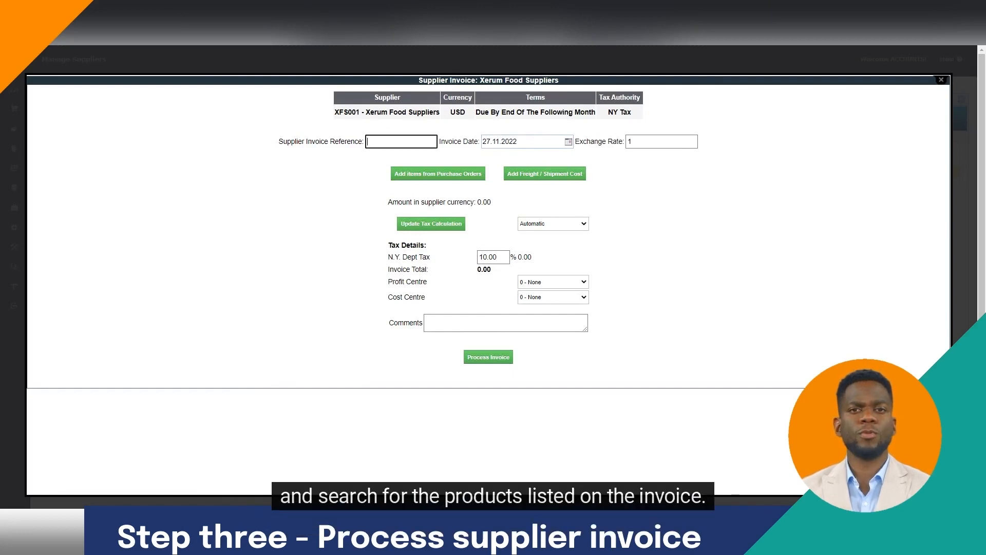
pyautogui.write('1234')
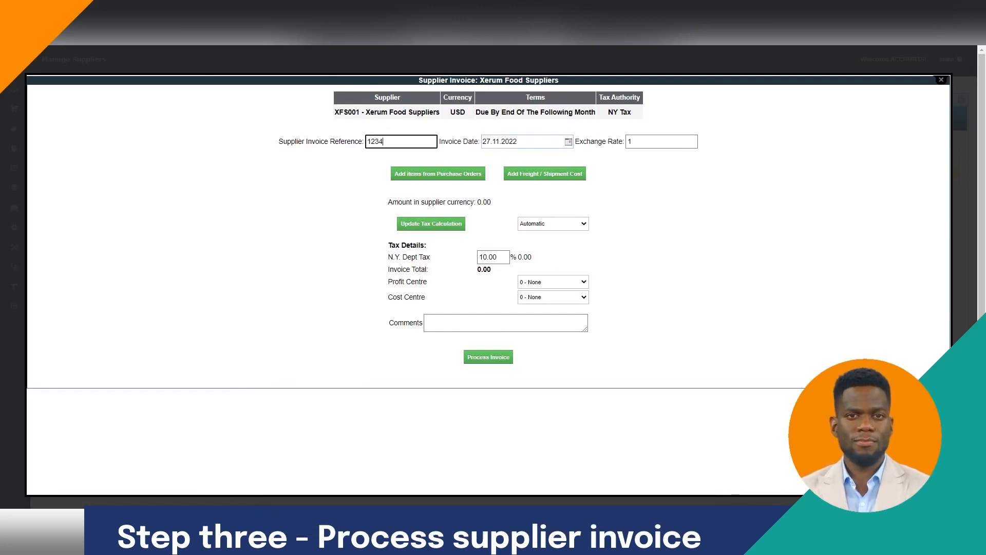
# Add the received MINI PATTIES goods with sequence 66 to the supplier invoice and process the invoice.
pyautogui.click(424, 176)
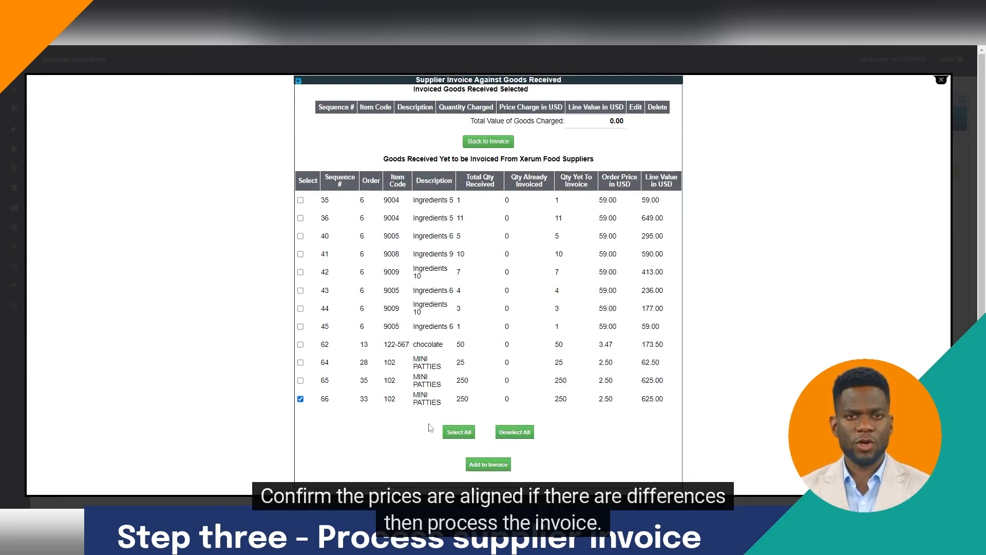
pyautogui.click(487, 465)
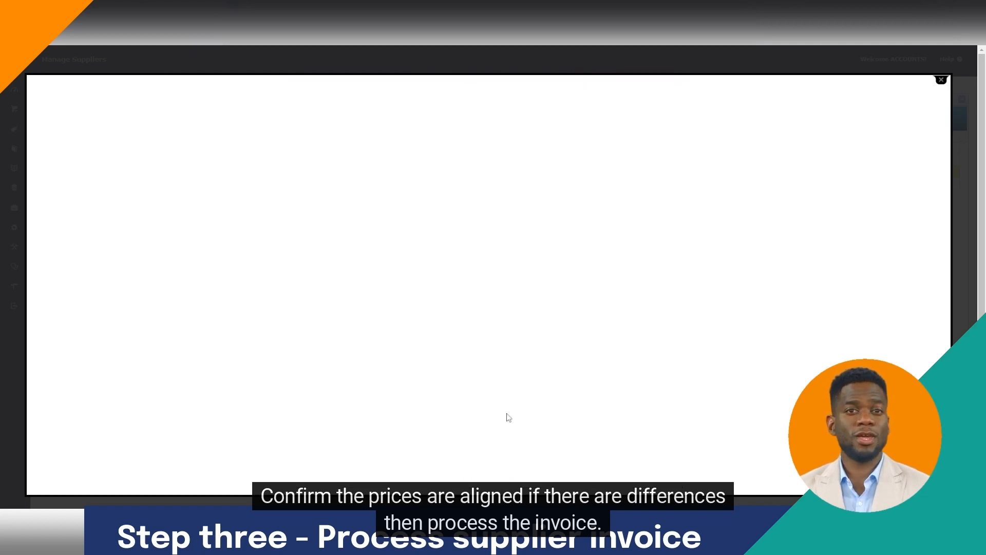
pyautogui.click(495, 152)
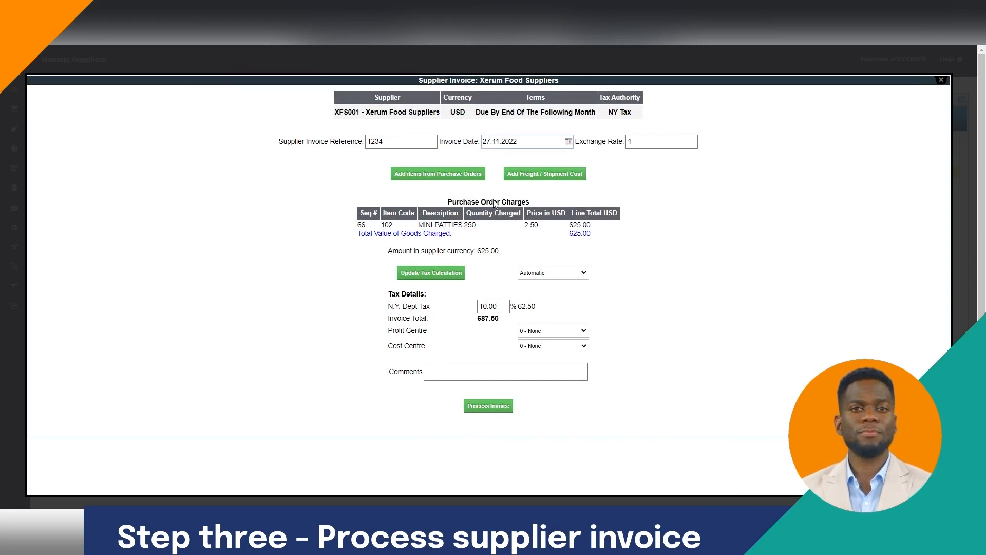
pyautogui.click(485, 406)
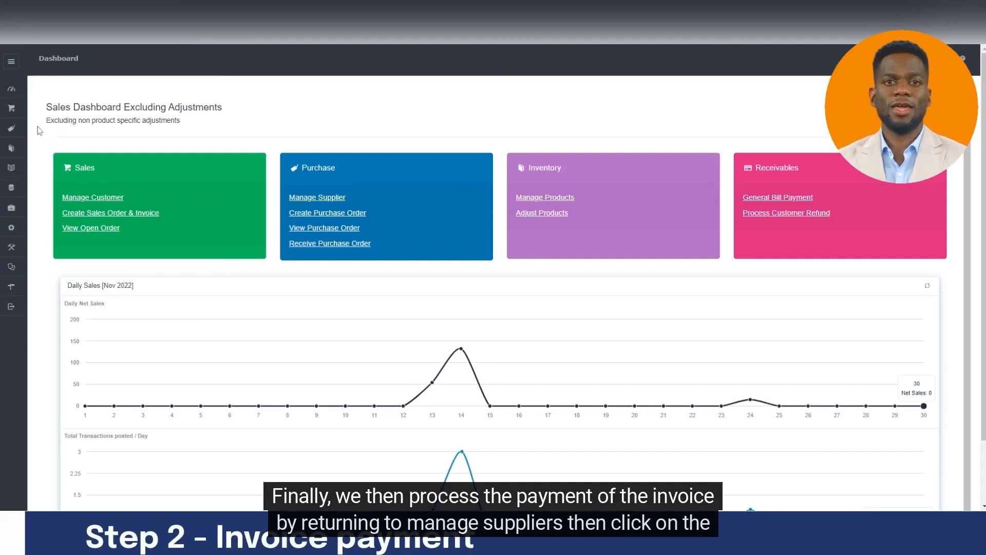
# Start a new payment for Xerum Food Suppliers from supplier management.
pyautogui.moveTo(22, 138)
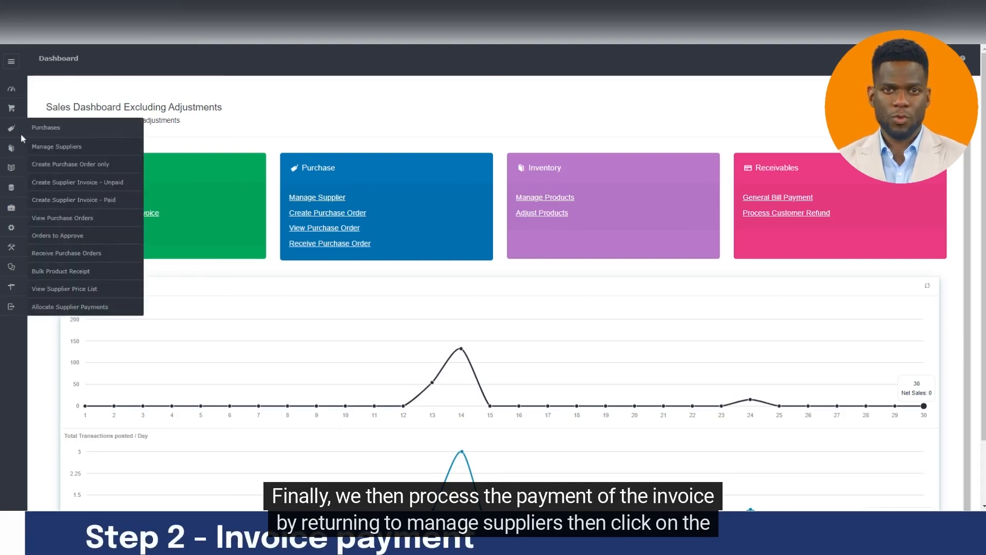
pyautogui.click(65, 147)
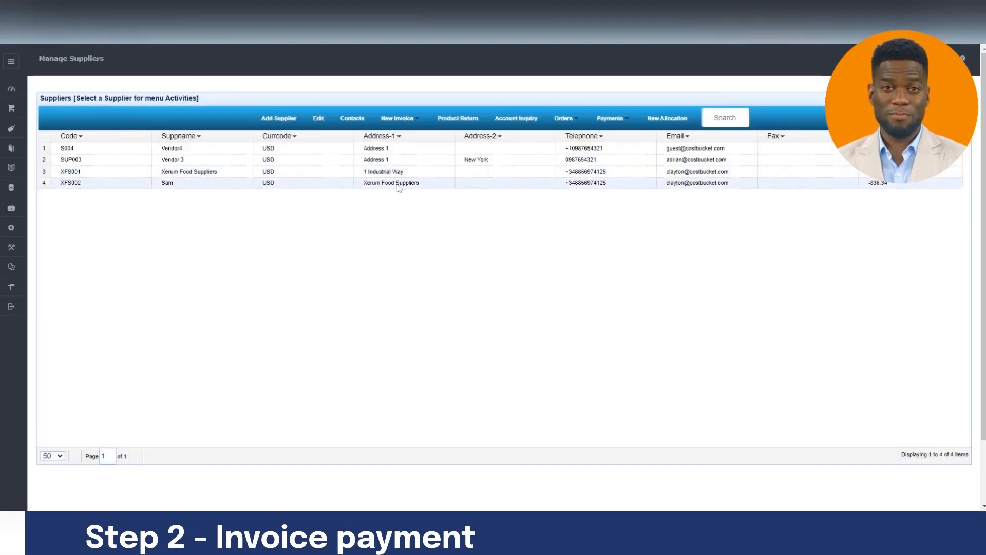
pyautogui.click(491, 174)
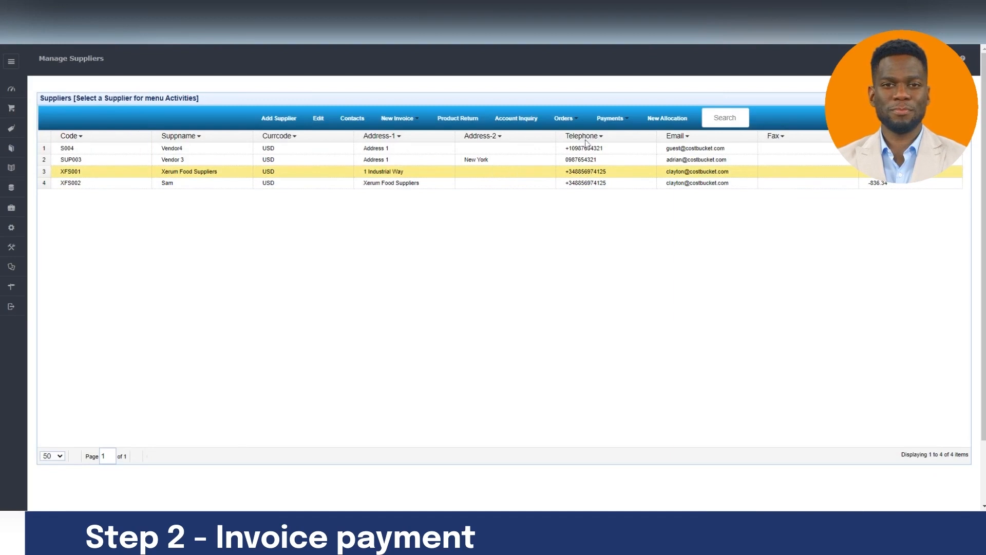
pyautogui.click(615, 123)
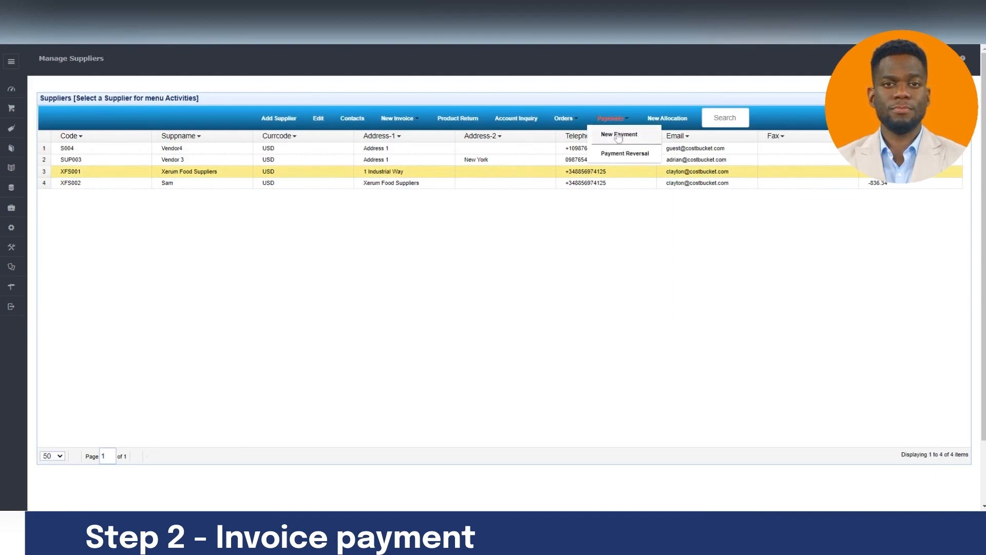
pyautogui.click(619, 136)
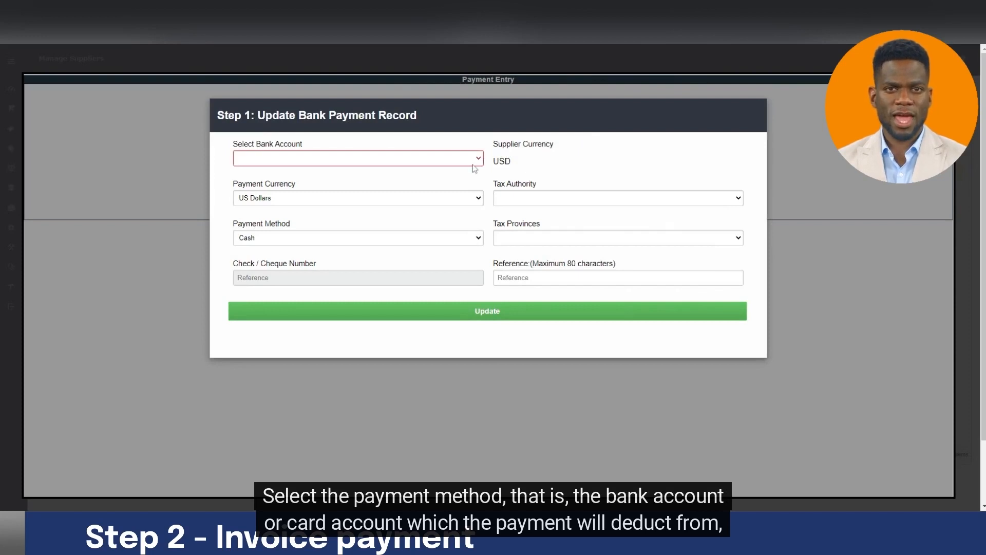
# Set the payment's bank account to Natwest - USD and payment method to Check, and enter the check number.
pyautogui.click(468, 171)
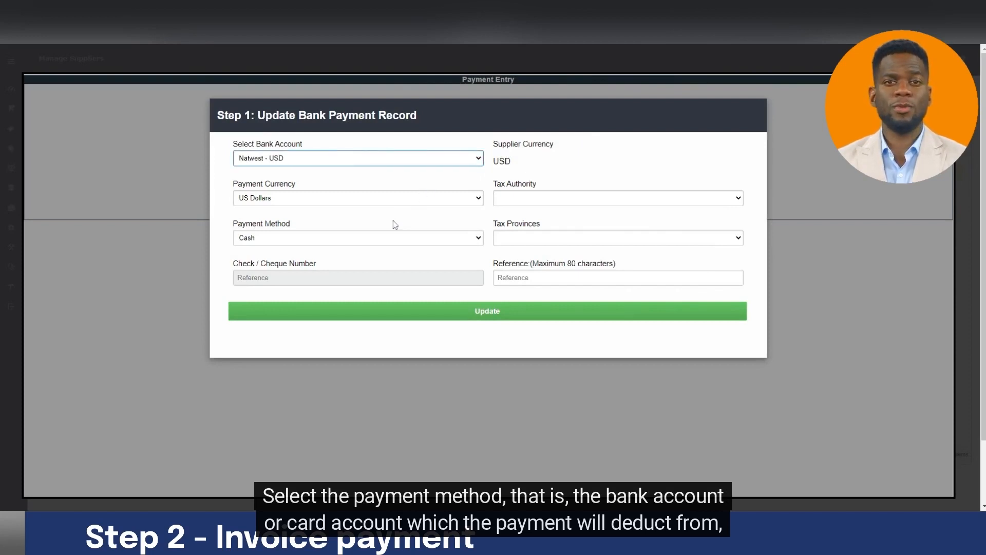
pyautogui.click(387, 241)
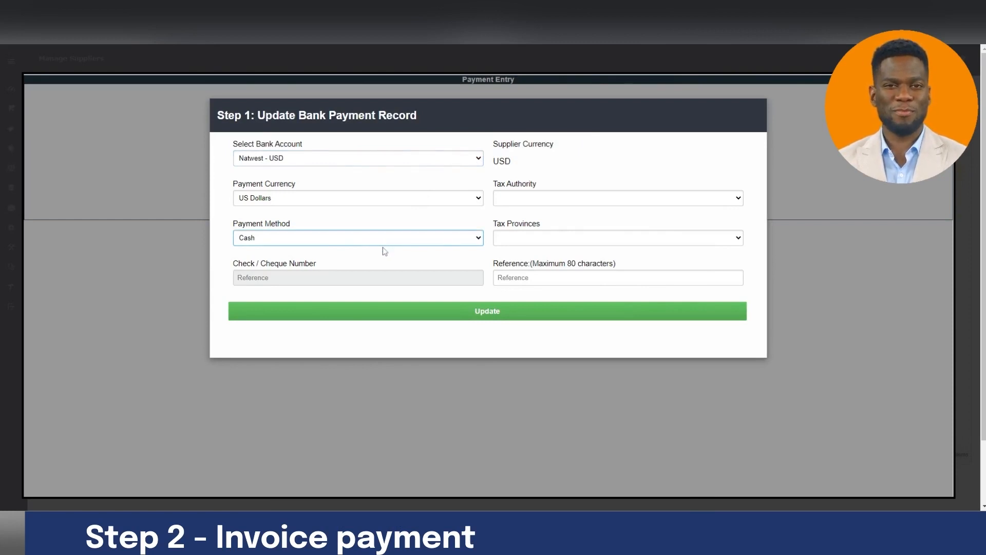
pyautogui.click(377, 256)
pyautogui.click(407, 276)
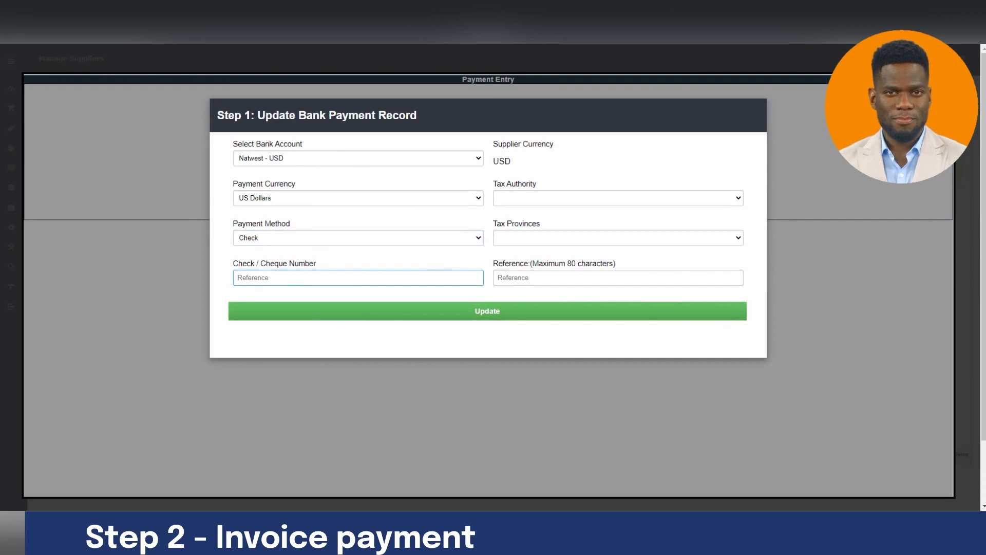
pyautogui.write('45562')
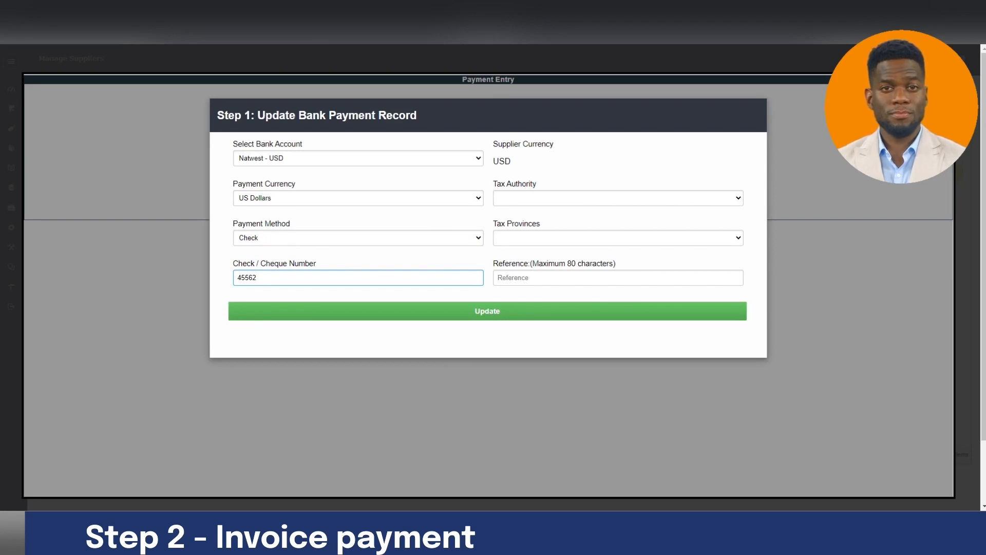
# Set the tax authority to N.Y. Dept Tax - 2310, the tax province to Default Tax province and the reference to 1234, and update the payment record.
pyautogui.click(528, 198)
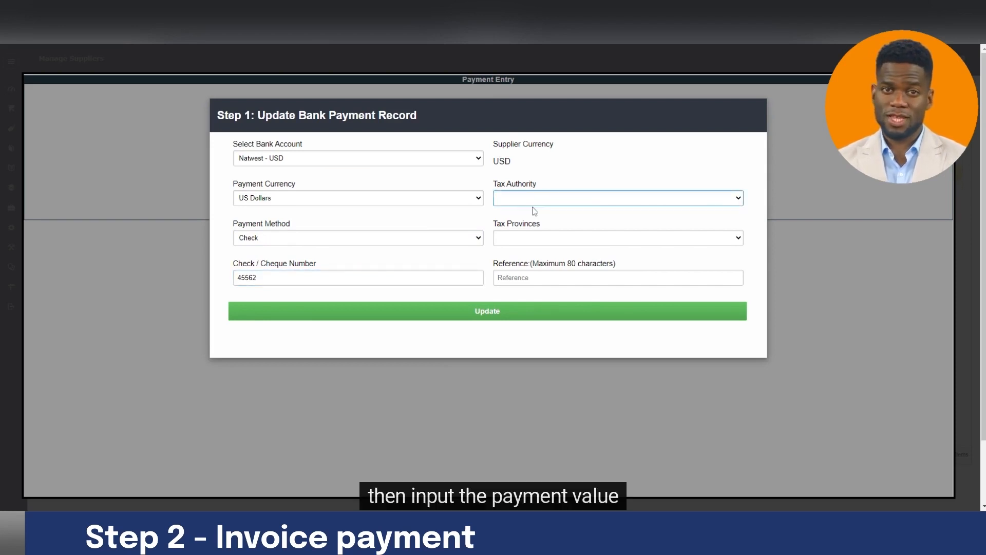
pyautogui.click(535, 217)
pyautogui.click(540, 238)
pyautogui.click(540, 251)
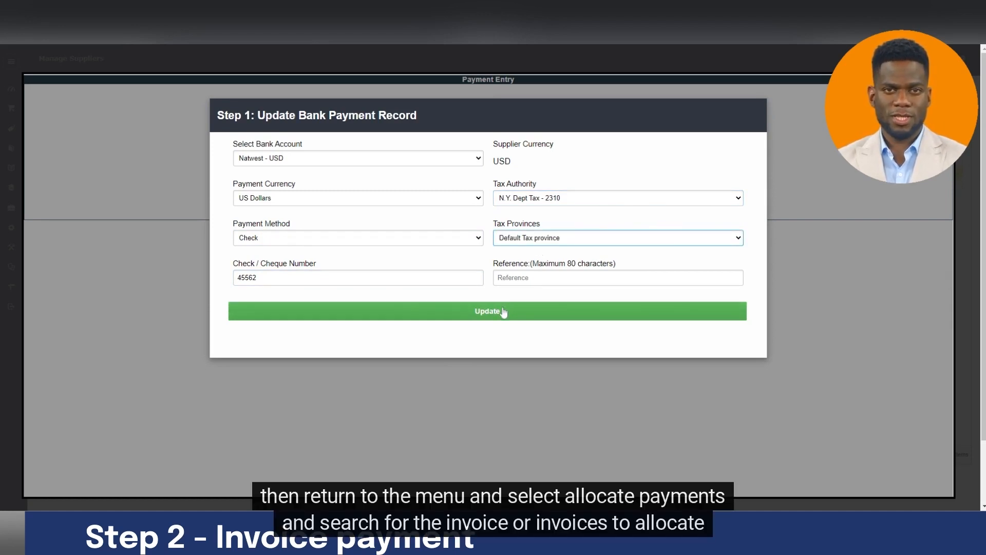
pyautogui.click(511, 278)
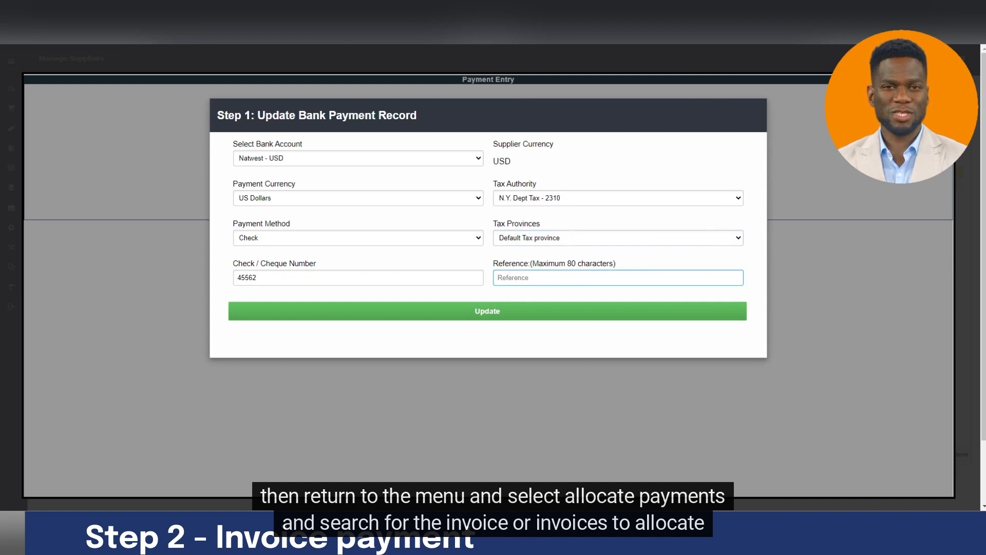
pyautogui.write('1234')
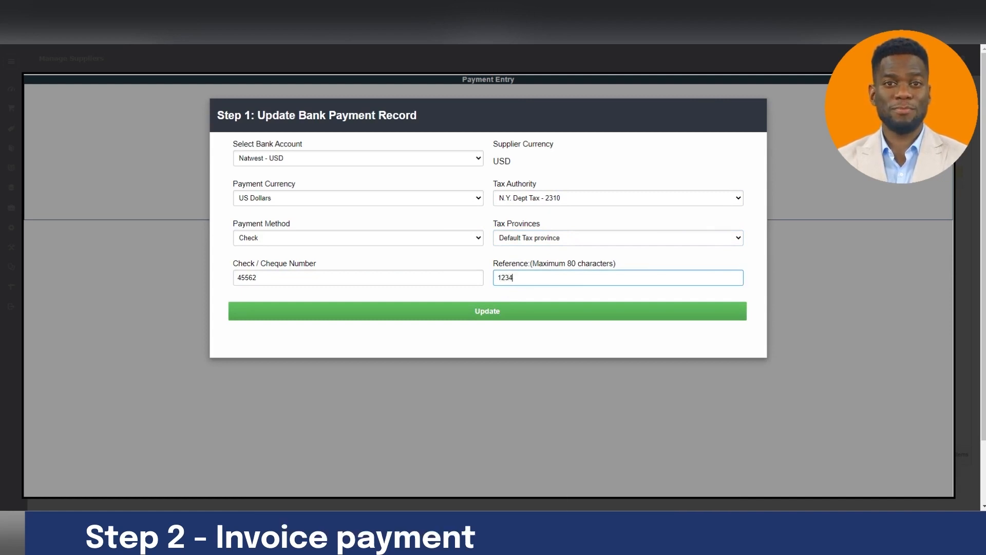
pyautogui.click(511, 311)
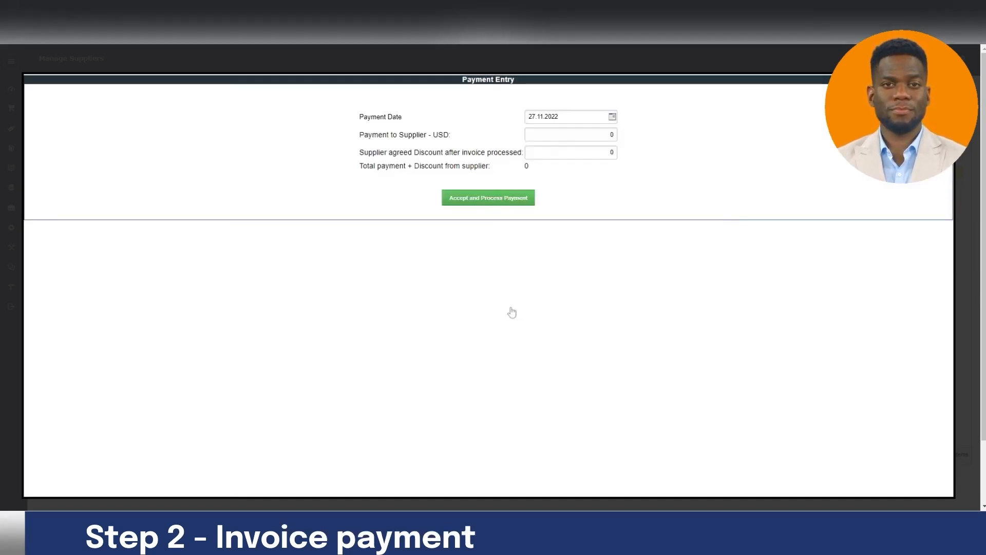
# Enter a payment to the supplier of 687.50 USD and accept and process the payment.
pyautogui.click(611, 134)
pyautogui.write('687.50')
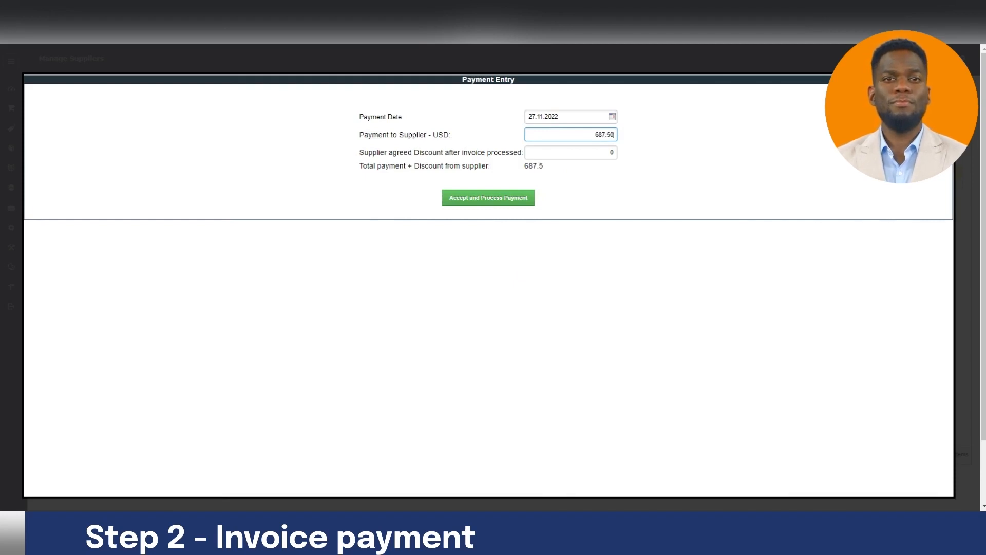
pyautogui.click(633, 150)
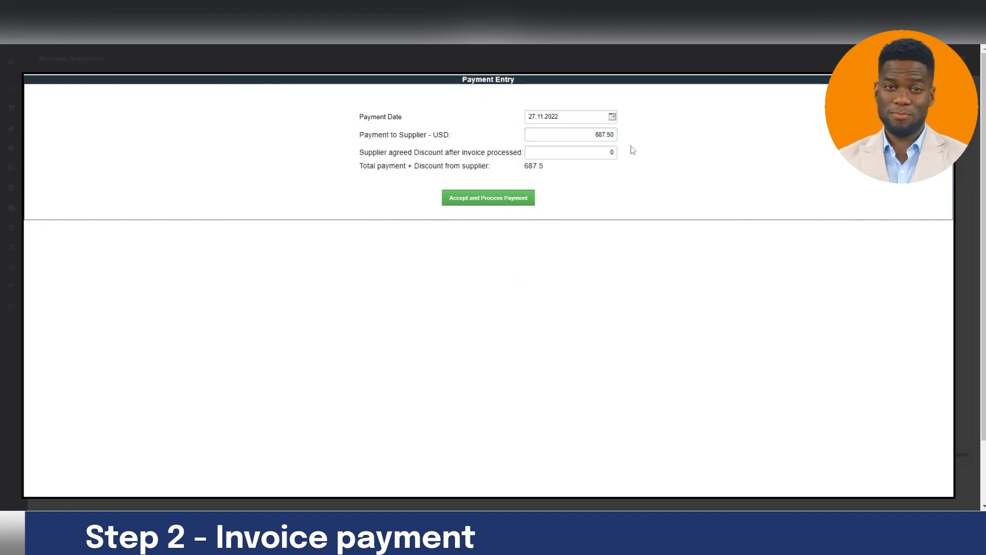
pyautogui.click(490, 198)
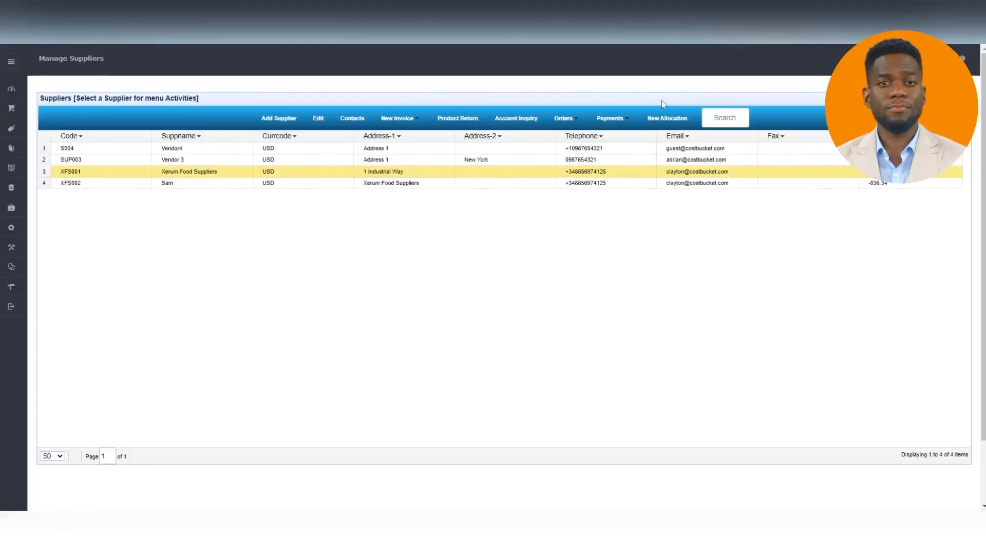
# Start a new supplier allocation and open the Xerum Food Suppliers creditors payment dated 27.11.2022 for allocation.
pyautogui.click(617, 119)
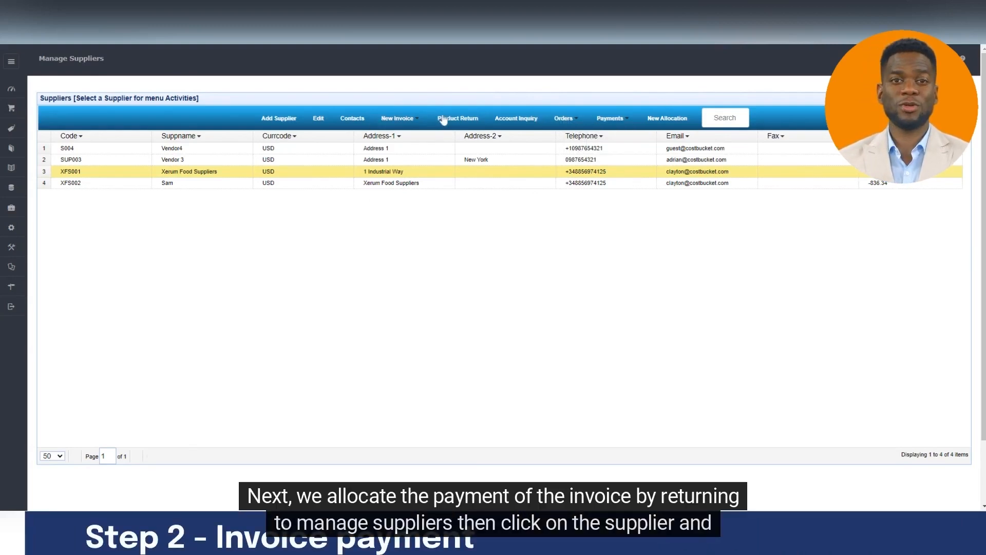
pyautogui.click(667, 119)
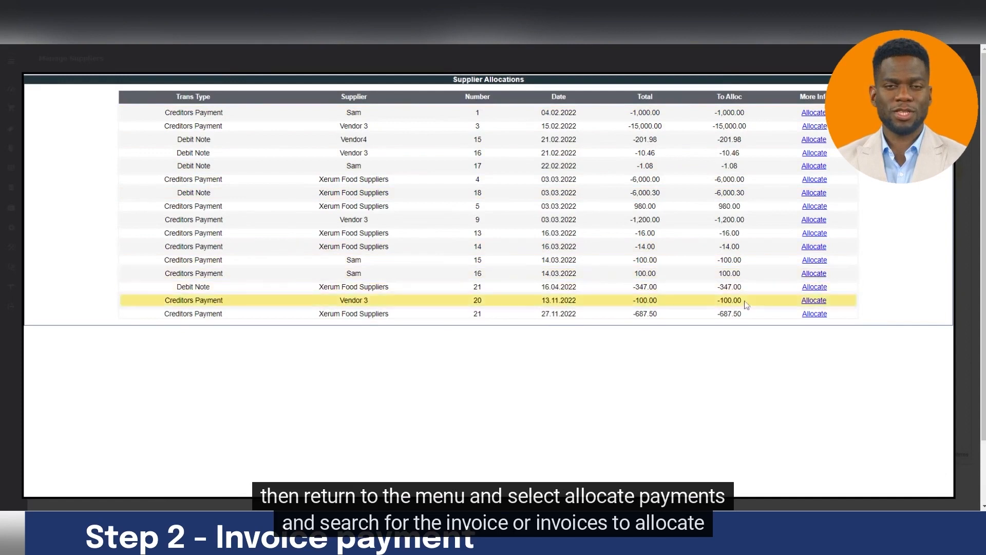
pyautogui.click(814, 314)
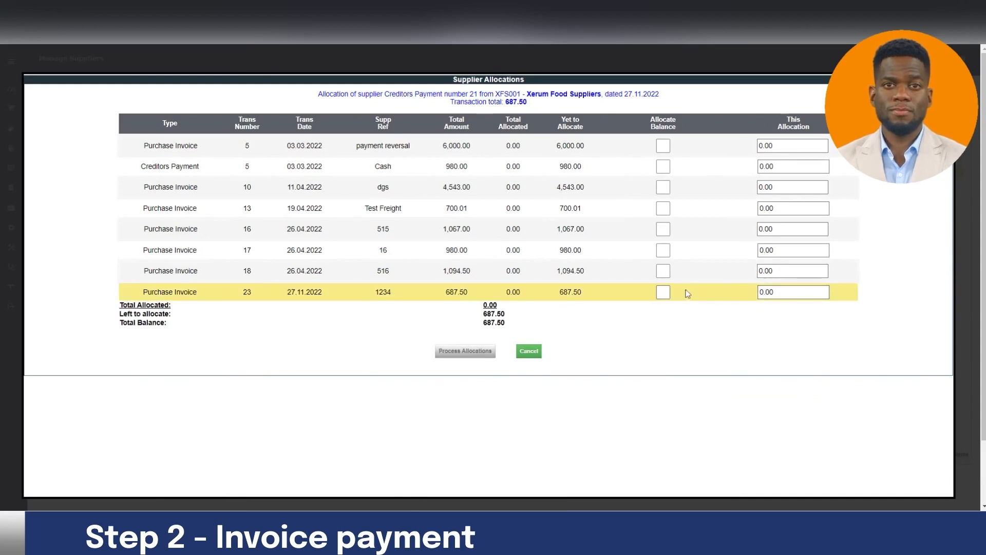
# Allocate 687.50 of the payment to the purchase invoice with supplier reference 1234 and process the allocation.
pyautogui.click(766, 292)
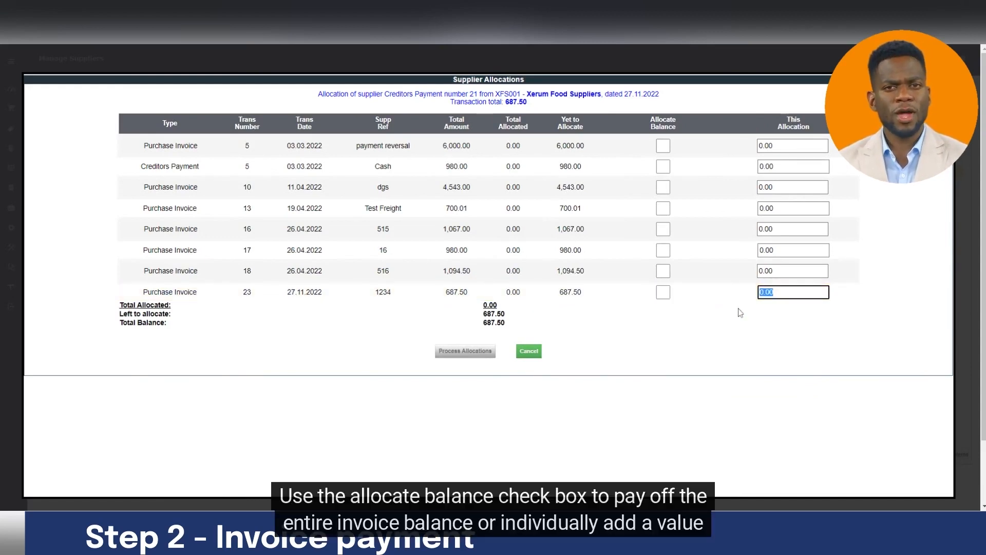
pyautogui.write('687.5')
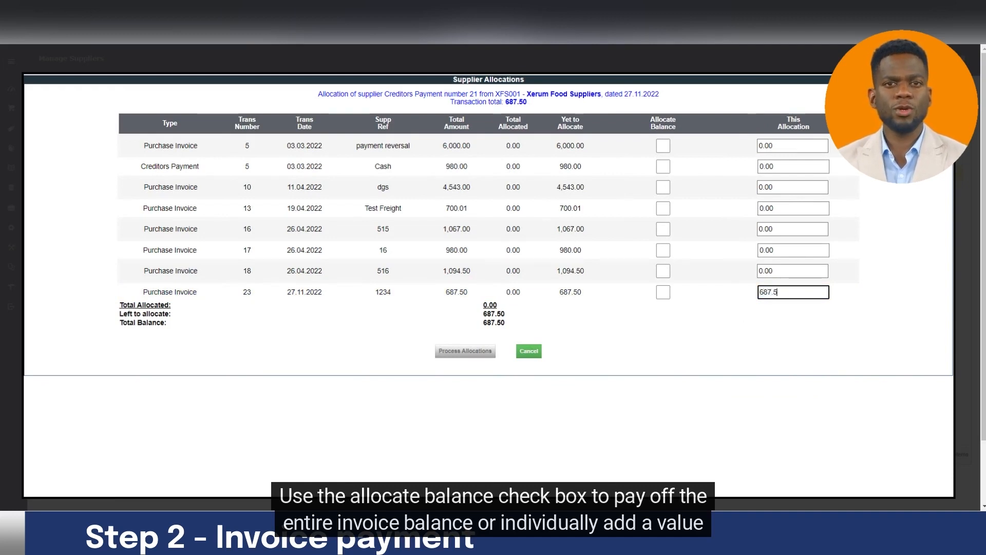
pyautogui.write('0')
pyautogui.click(738, 308)
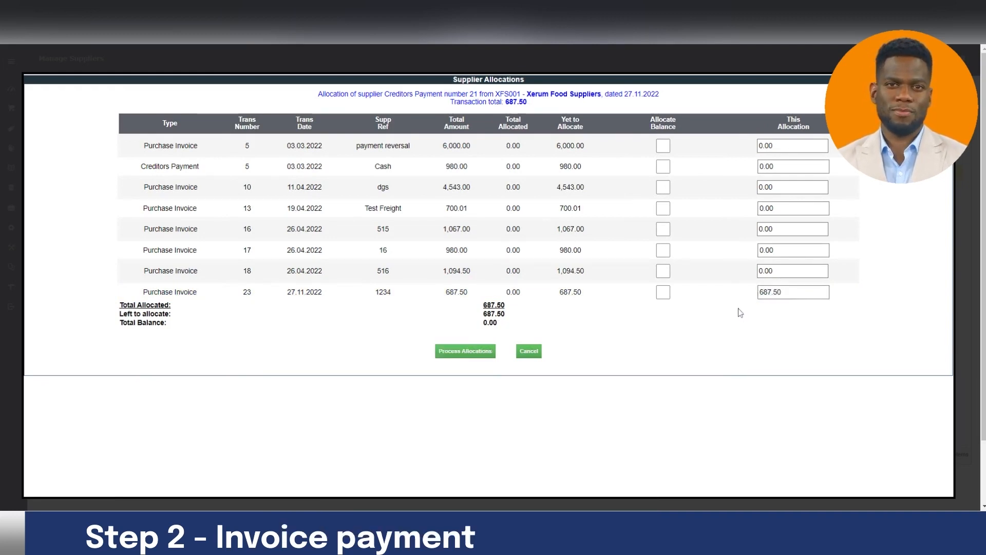
pyautogui.click(480, 355)
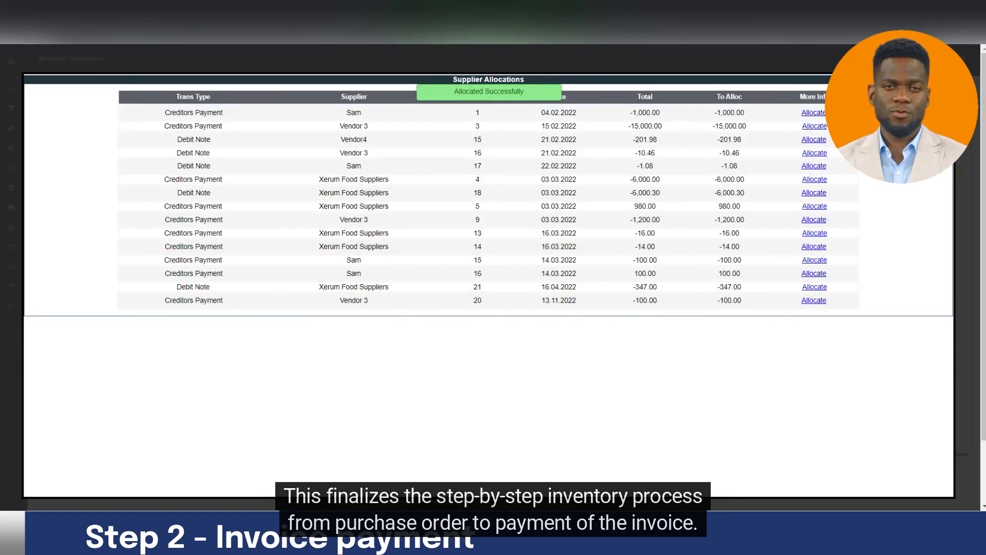
# Close the supplier allocations and open the account inquiry for Xerum Food Suppliers to review the invoice and payment.
pyautogui.press('Escape')
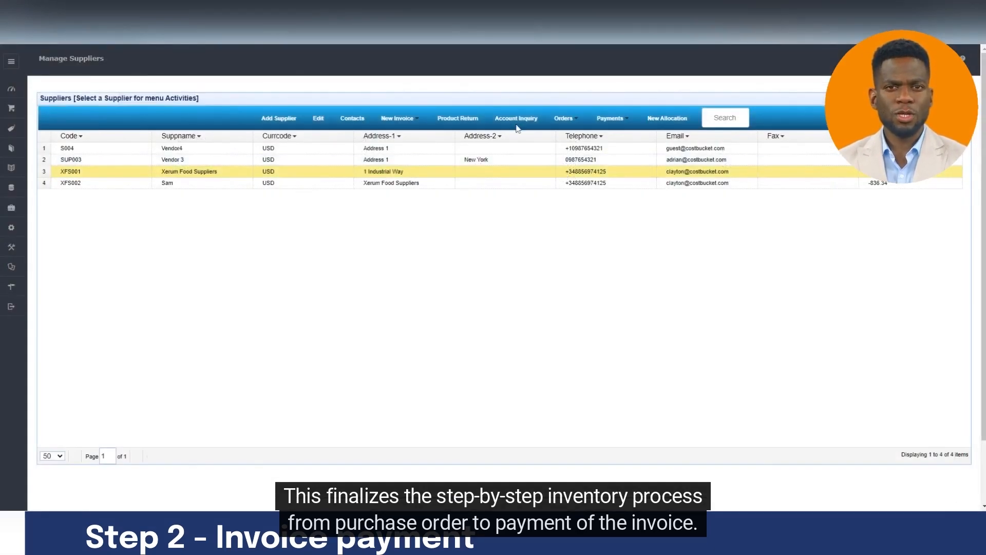
pyautogui.click(516, 121)
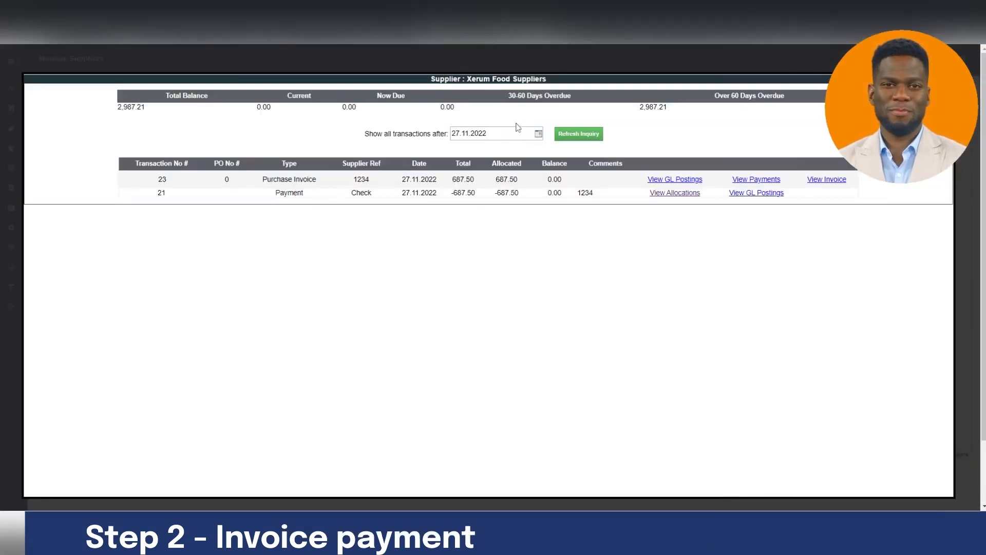